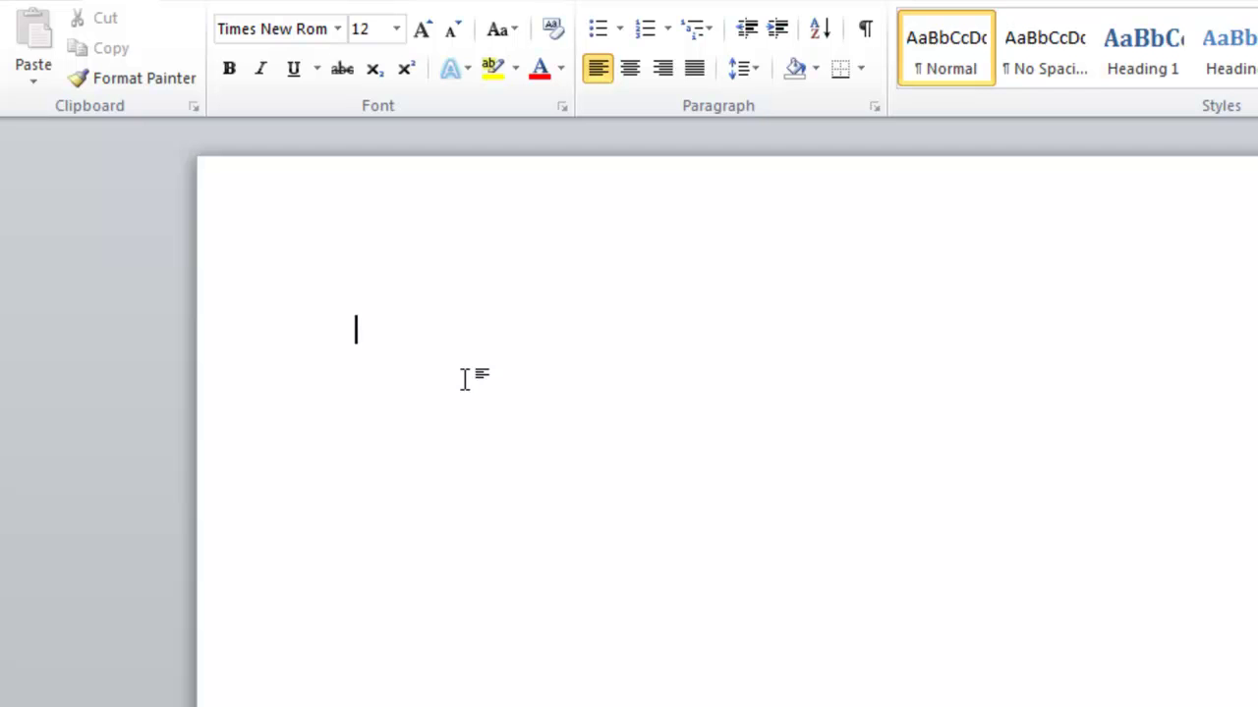
Type 'Title of Paper', 'Your Name' and 'Pasco Hernando State College' on three separate lines
{"action": "type", "text": "Title of Paper"}
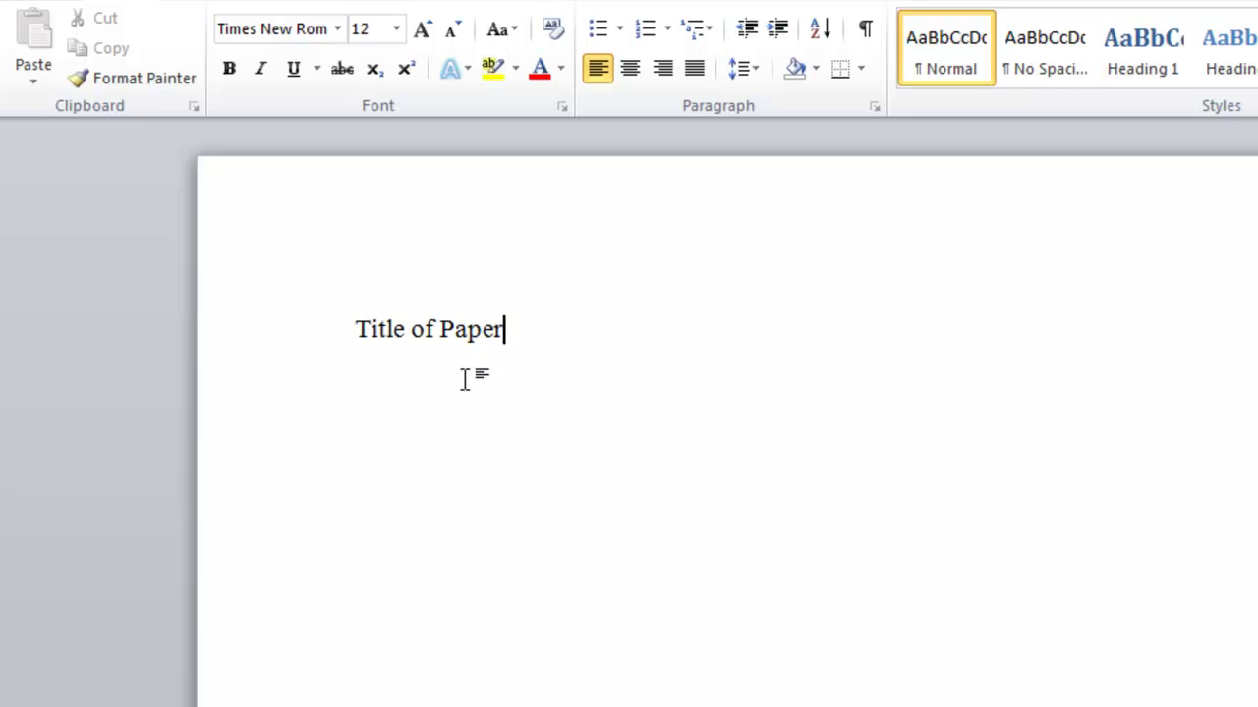
{"action": "key", "text": "Return"}
{"action": "type", "text": "Your"}
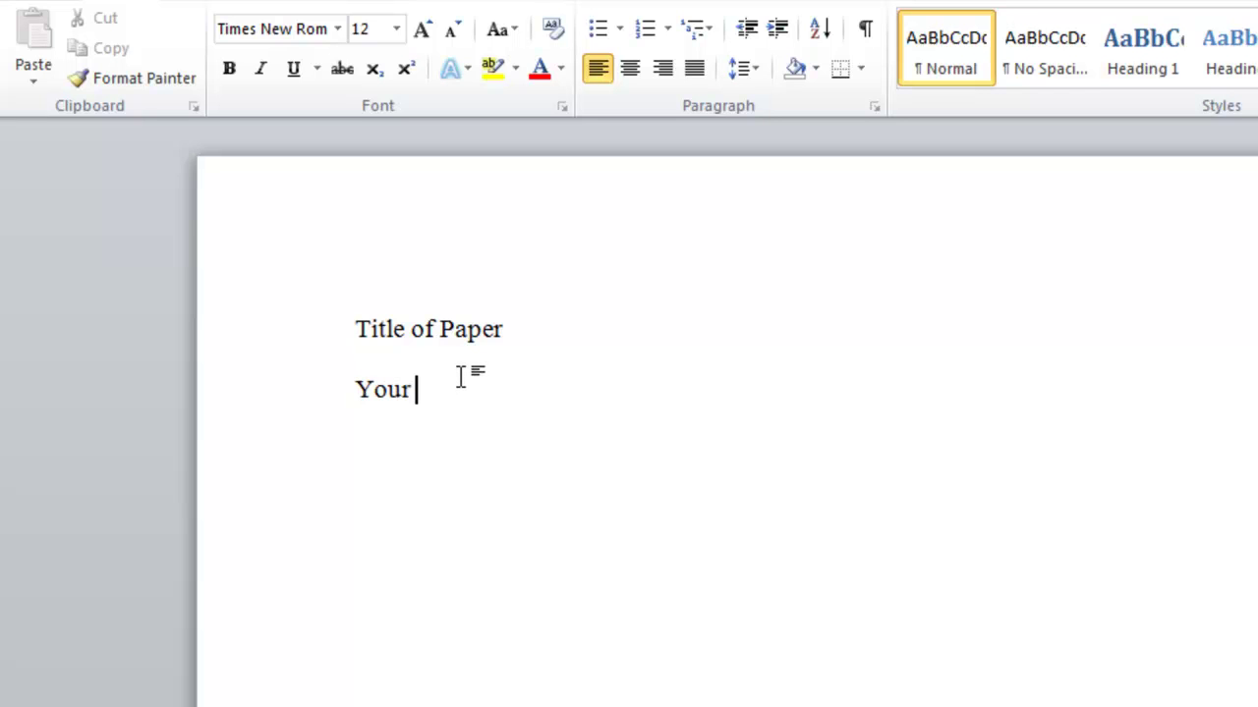
{"action": "type", "text": " Name"}
{"action": "key", "text": "Return"}
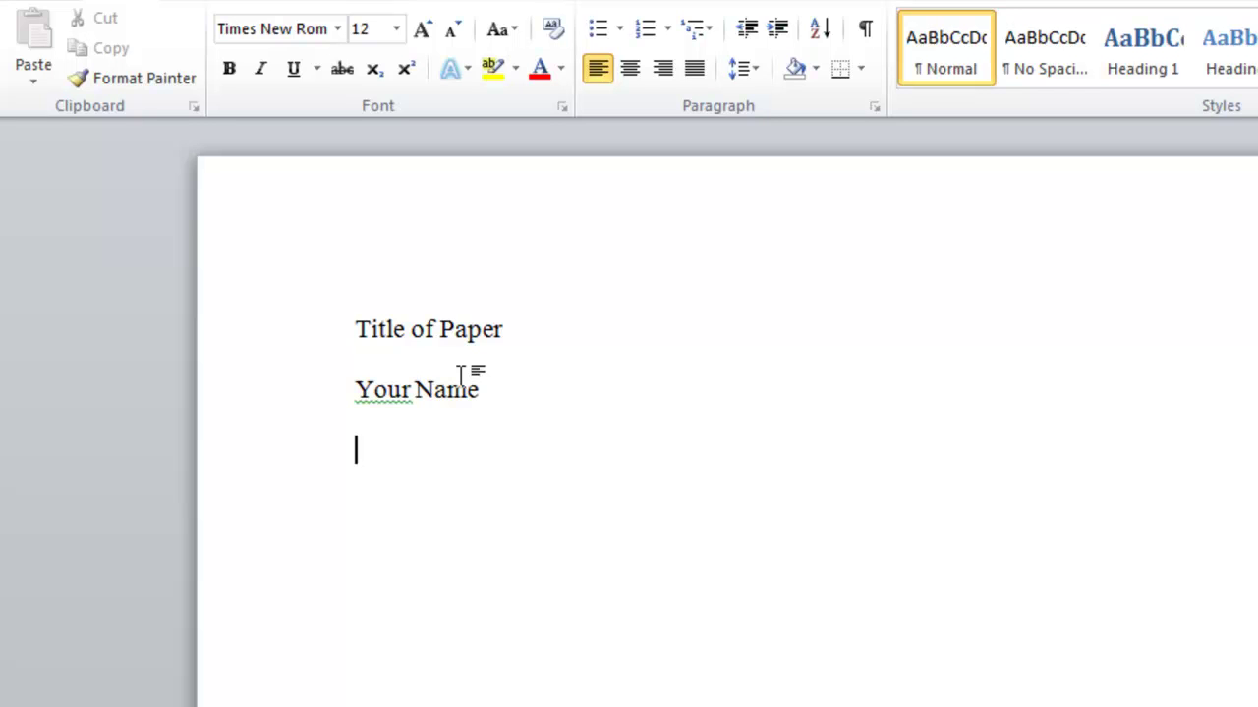
{"action": "type", "text": "Pasco Herna"}
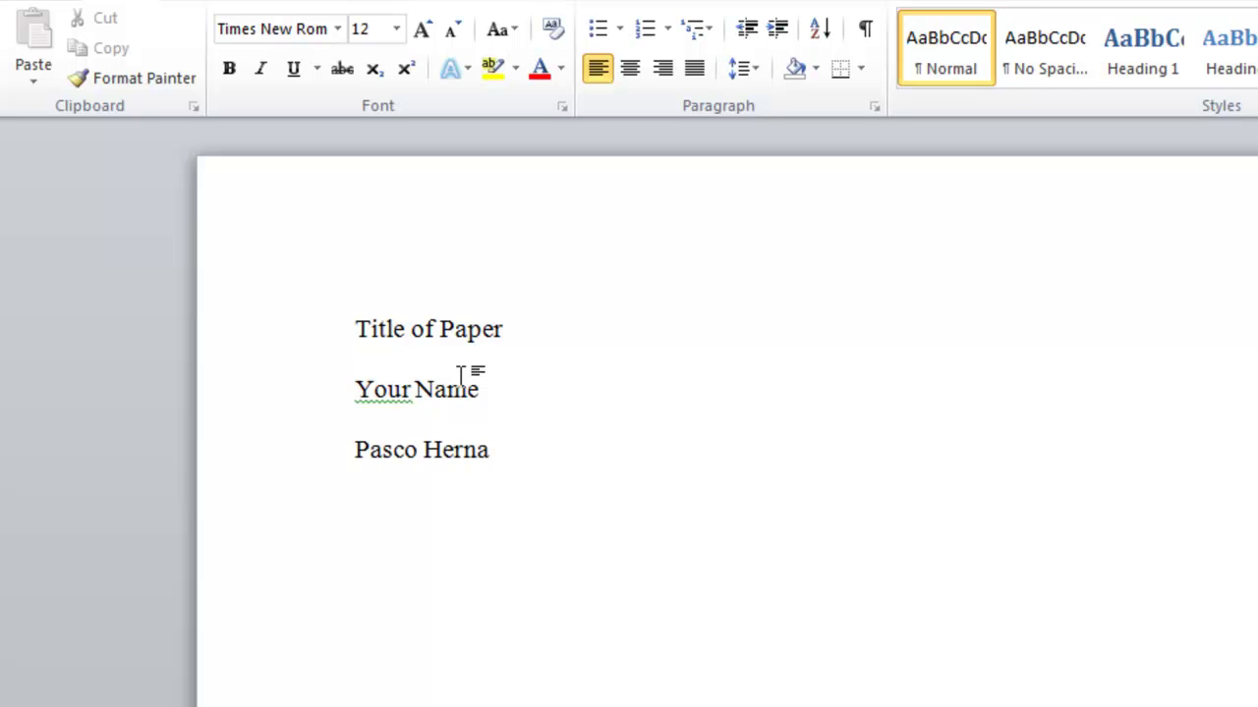
{"action": "type", "text": "ndo State"}
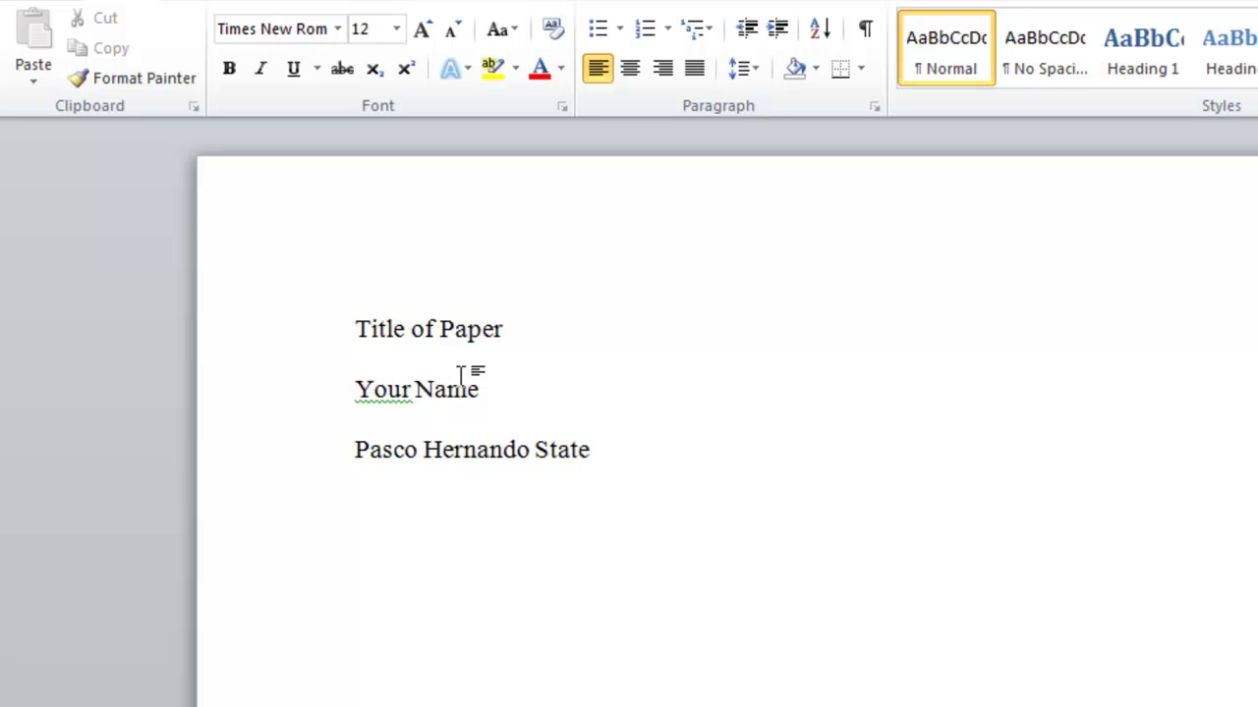
{"action": "type", "text": " College"}
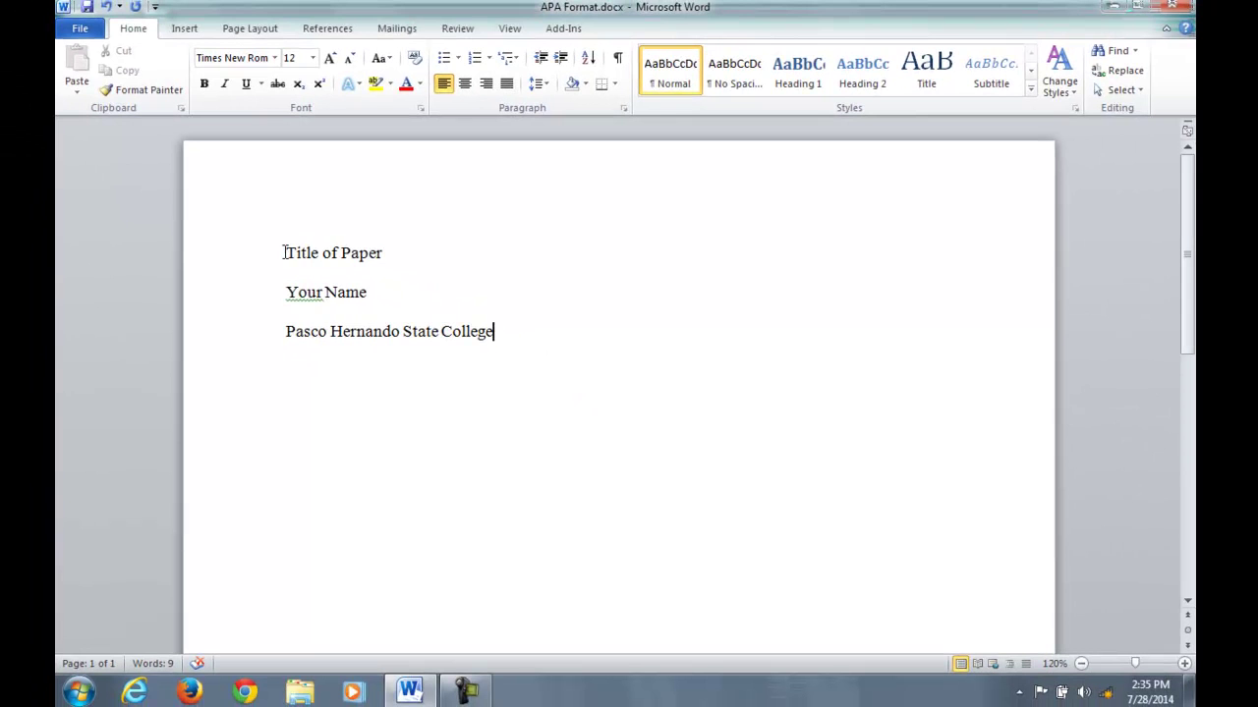
Center the three title-page lines horizontally and check the page in print preview
{"action": "left_click_drag", "start_coordinate": [284, 252], "coordinate": [494, 332]}
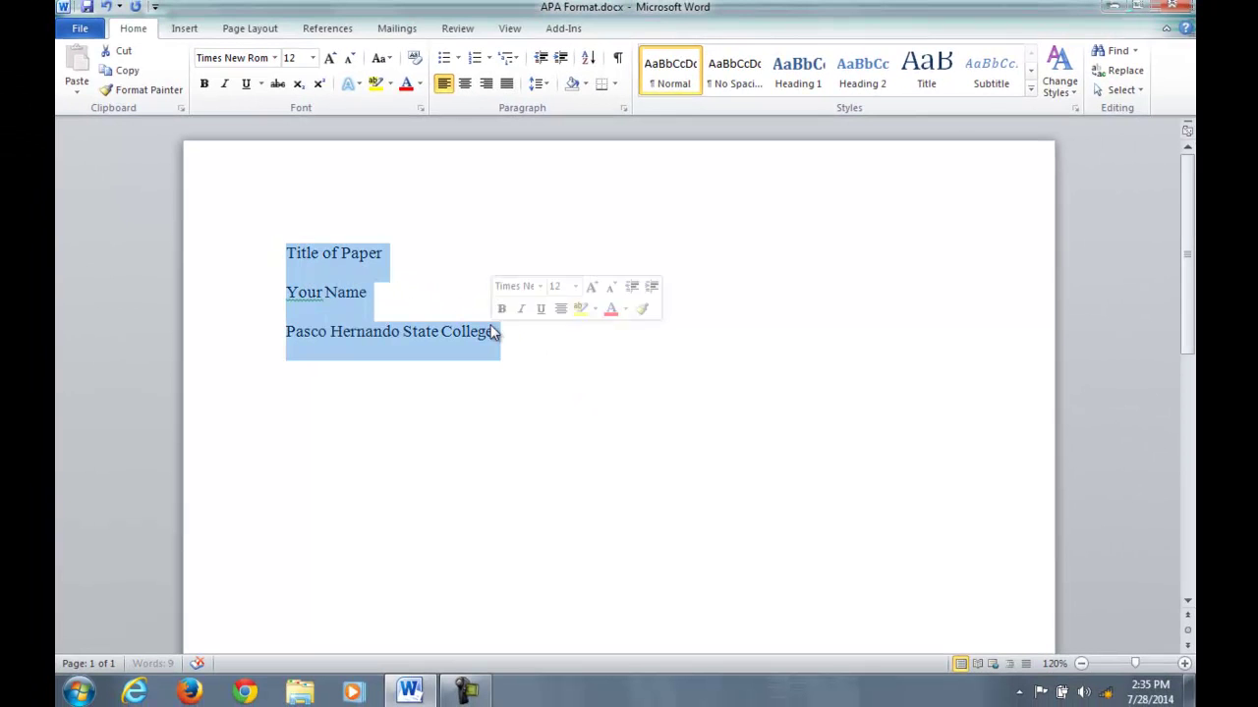
{"action": "left_click", "coordinate": [466, 85]}
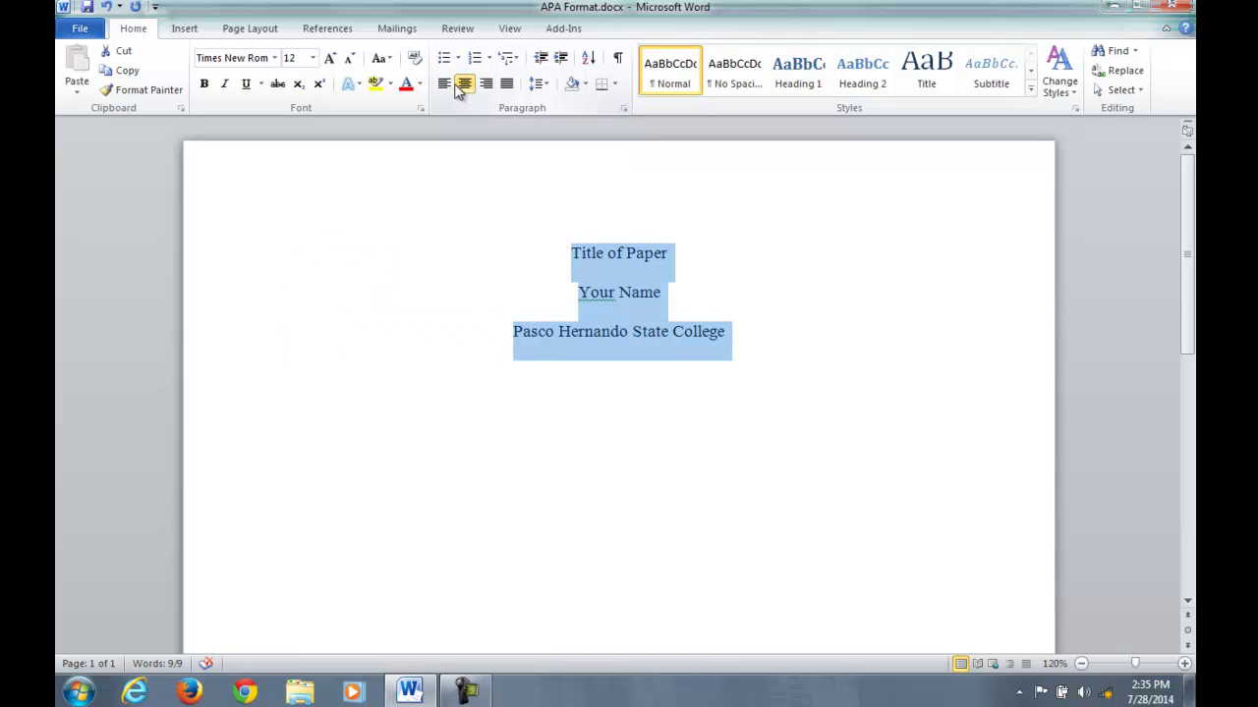
{"action": "left_click", "coordinate": [80, 29]}
{"action": "left_click", "coordinate": [115, 275]}
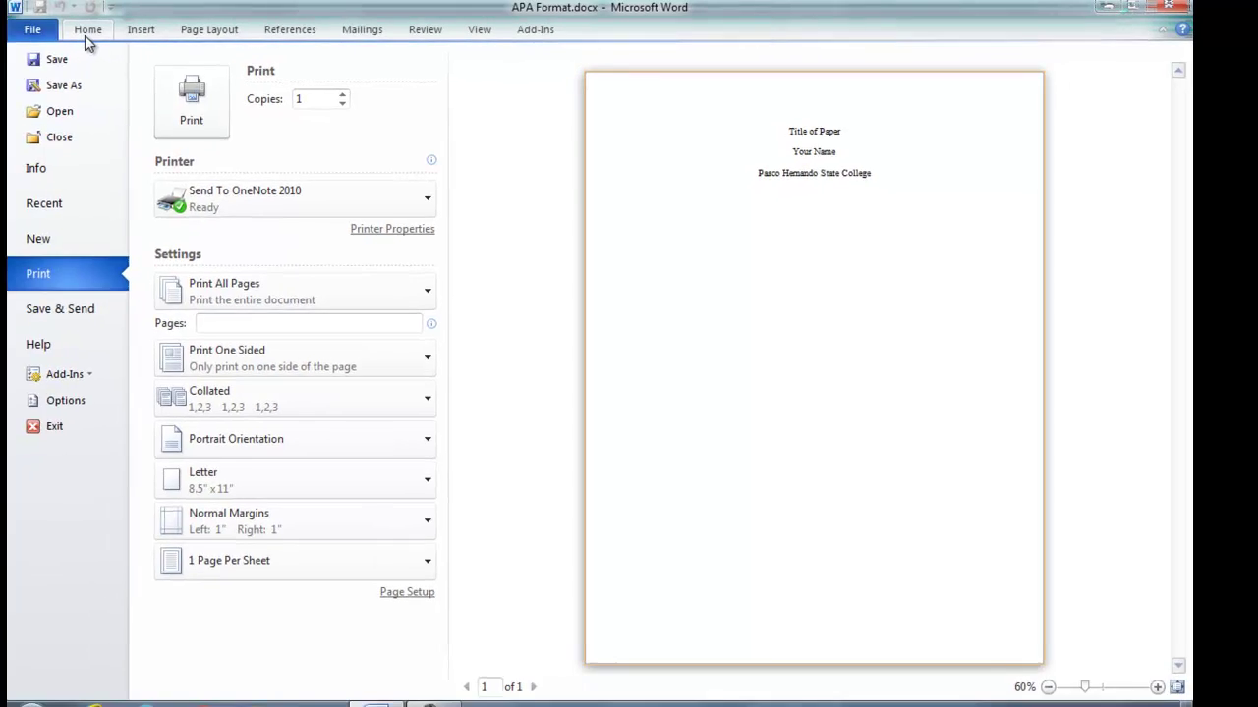
Exit the print preview back to the document and bring up the Page Layout tools
{"action": "left_click", "coordinate": [87, 31]}
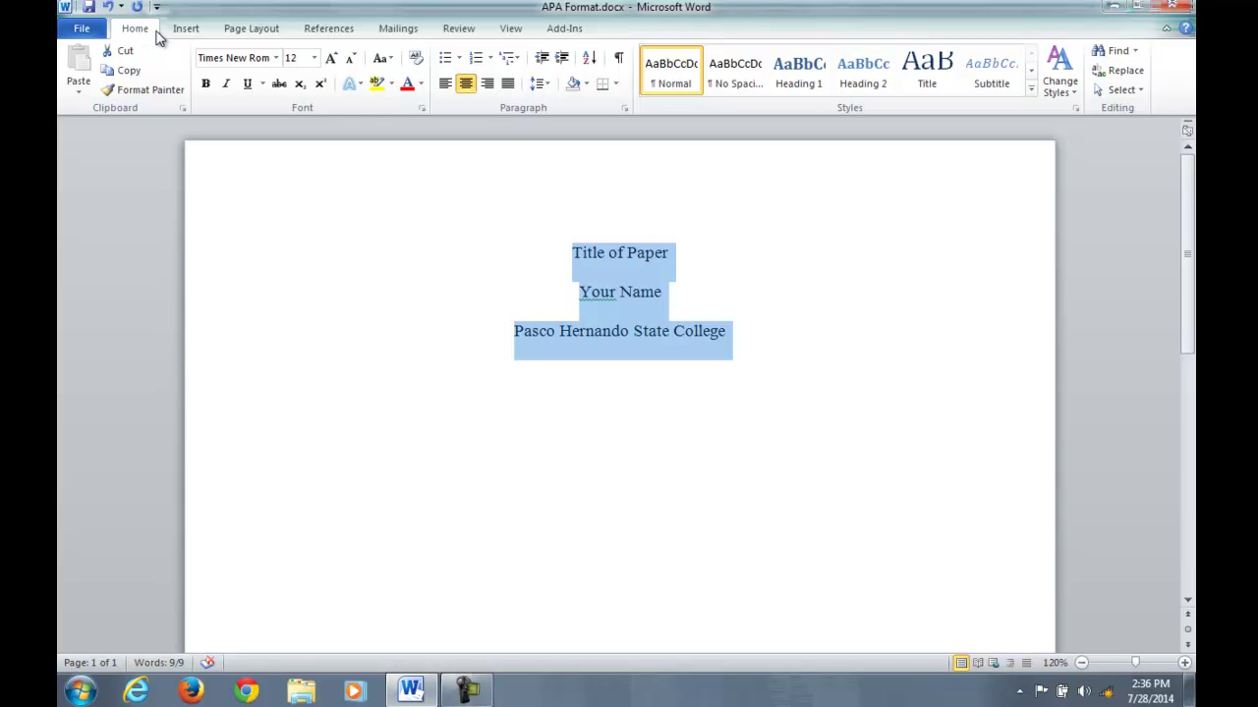
{"action": "left_click", "coordinate": [237, 33]}
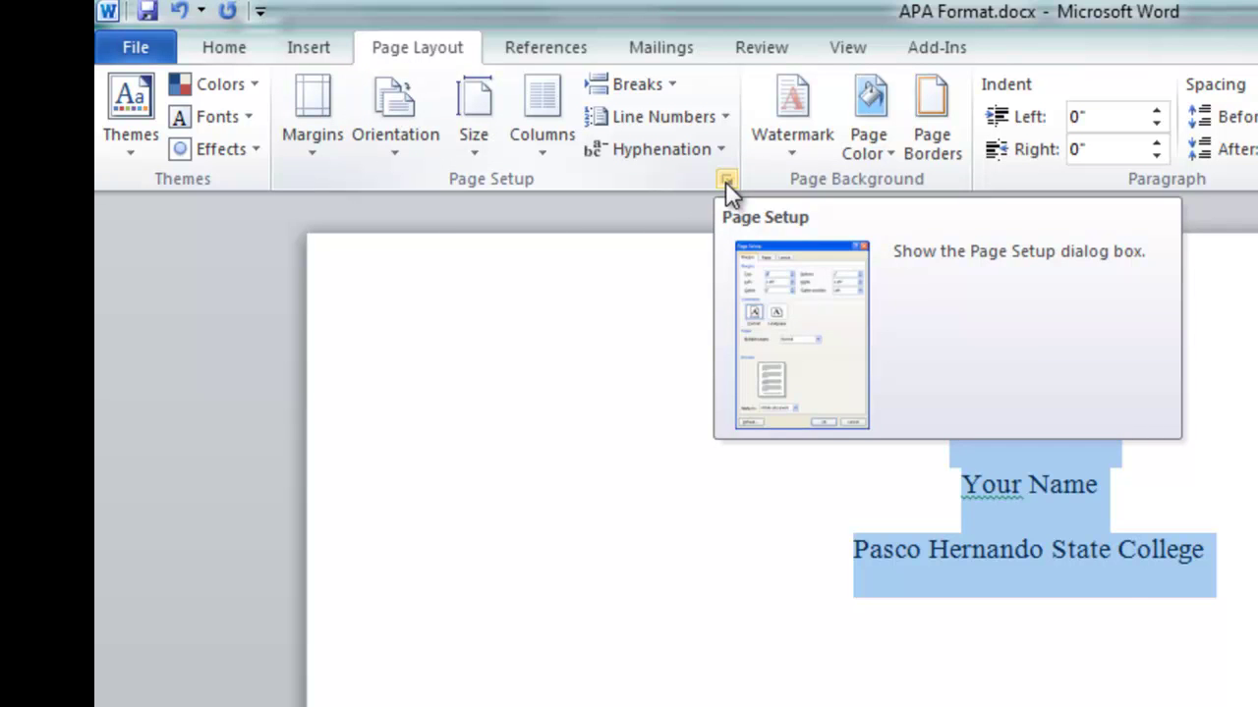
Set the page's vertical alignment to Center in Page Setup's Layout settings
{"action": "left_click", "coordinate": [725, 180]}
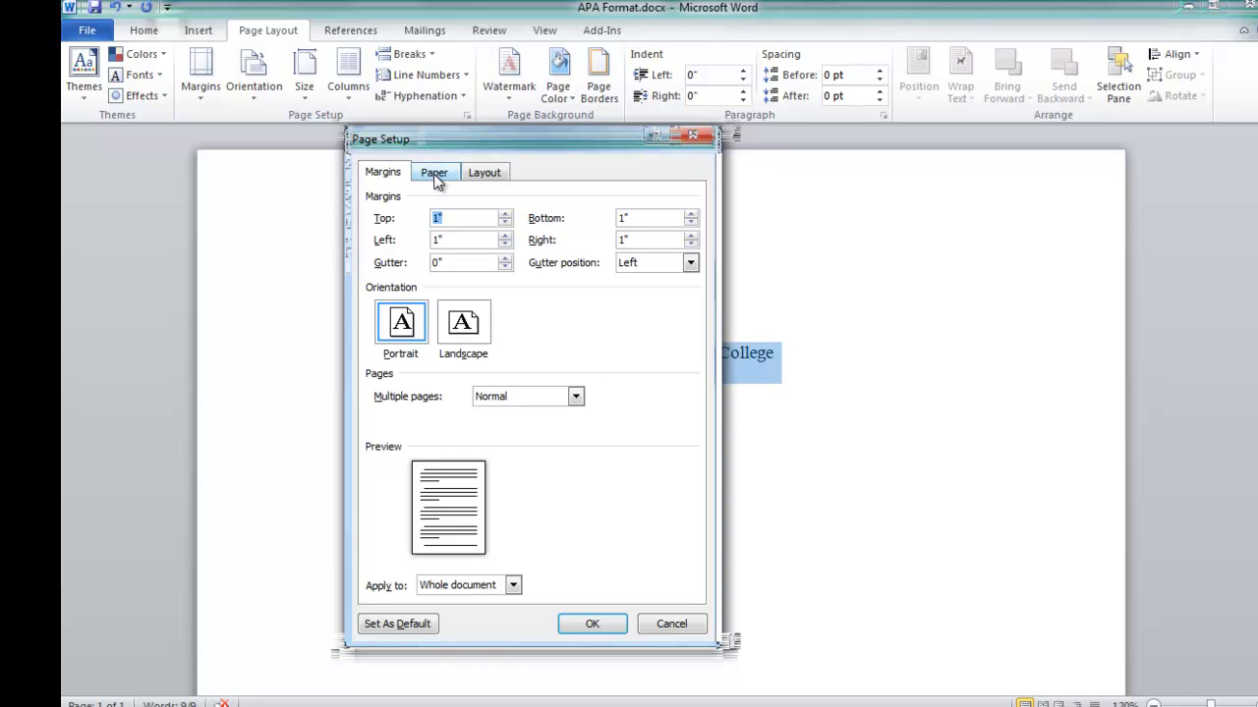
{"action": "left_click", "coordinate": [486, 175]}
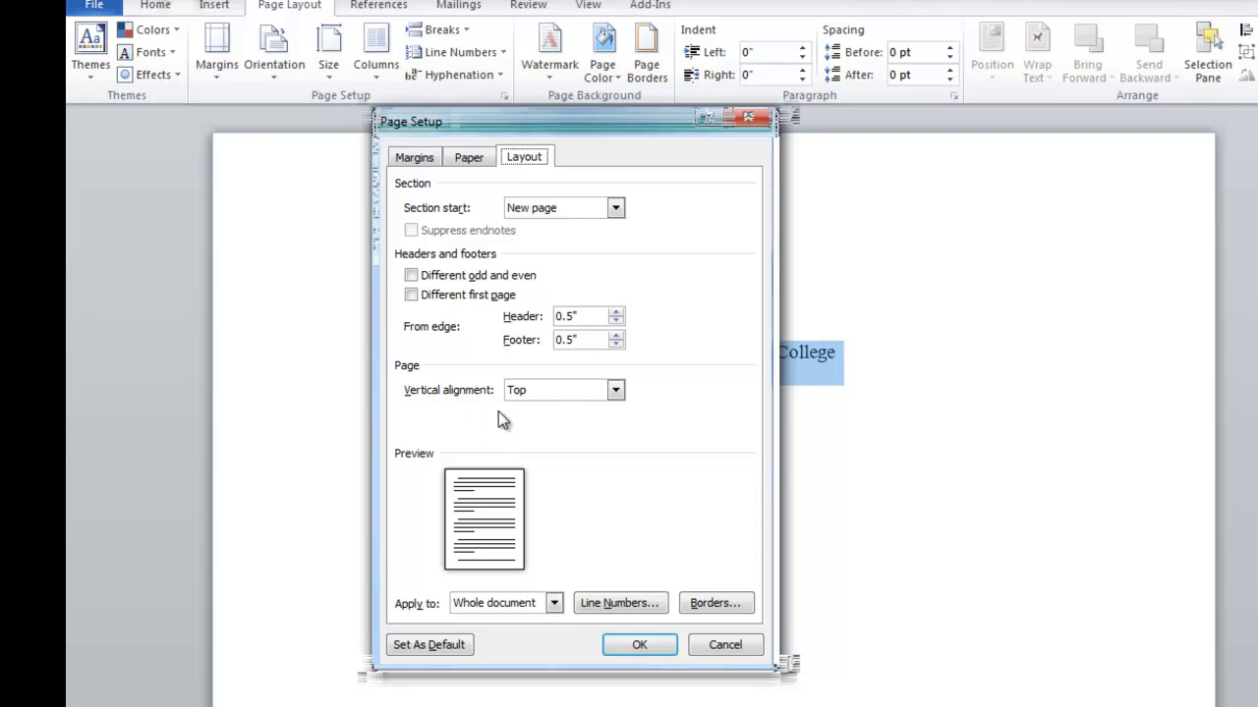
{"action": "left_click", "coordinate": [615, 391]}
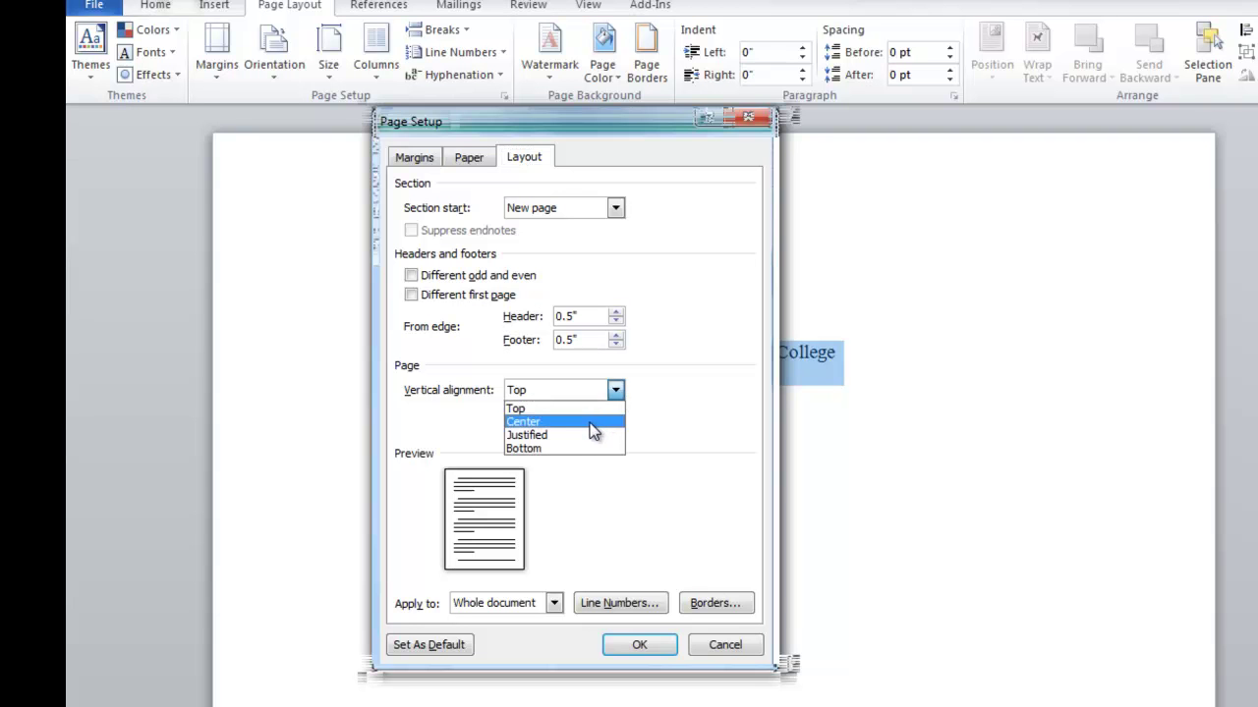
{"action": "left_click", "coordinate": [591, 423]}
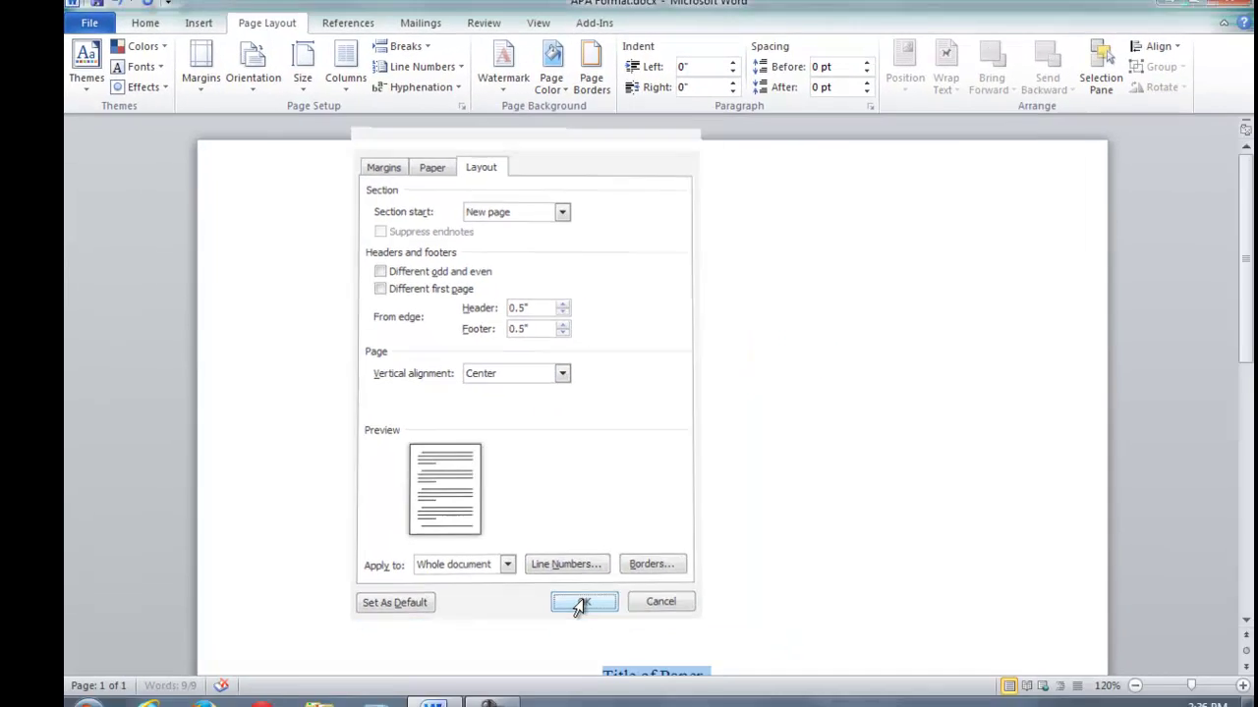
{"action": "left_click", "coordinate": [637, 645]}
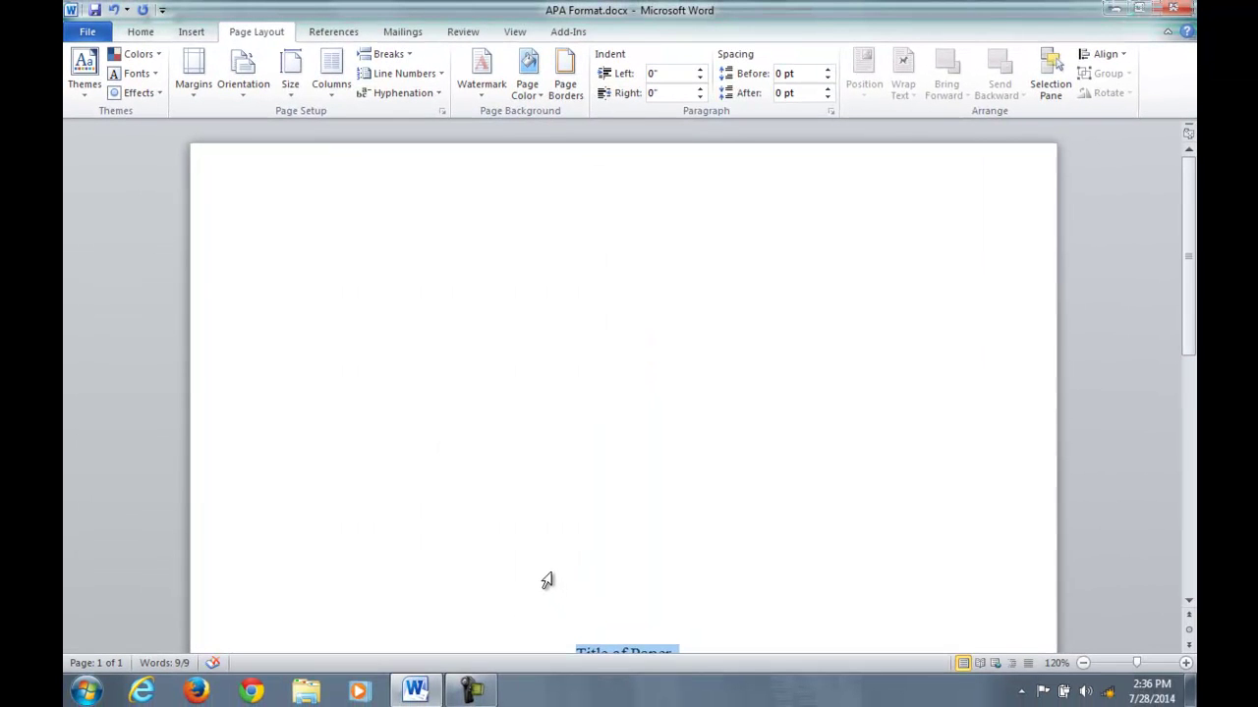
{"action": "scroll", "coordinate": [541, 557], "scroll_direction": "down", "scroll_amount": 3}
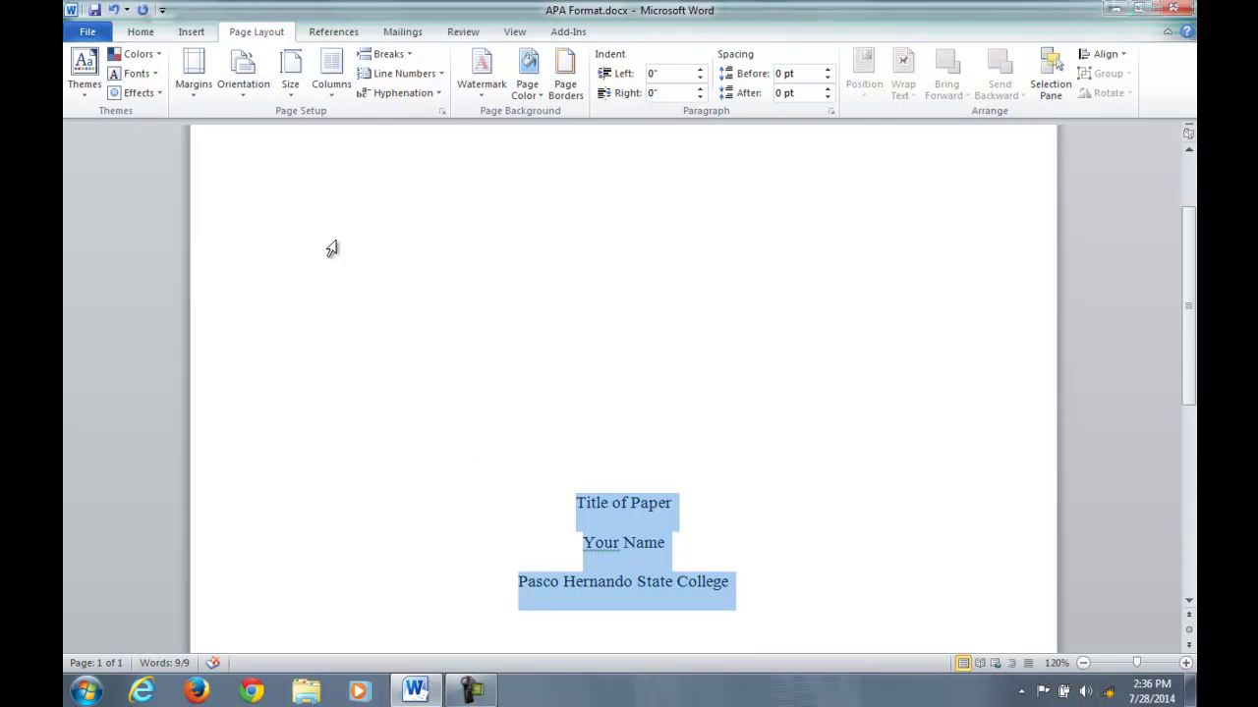
{"action": "left_click", "coordinate": [103, 37]}
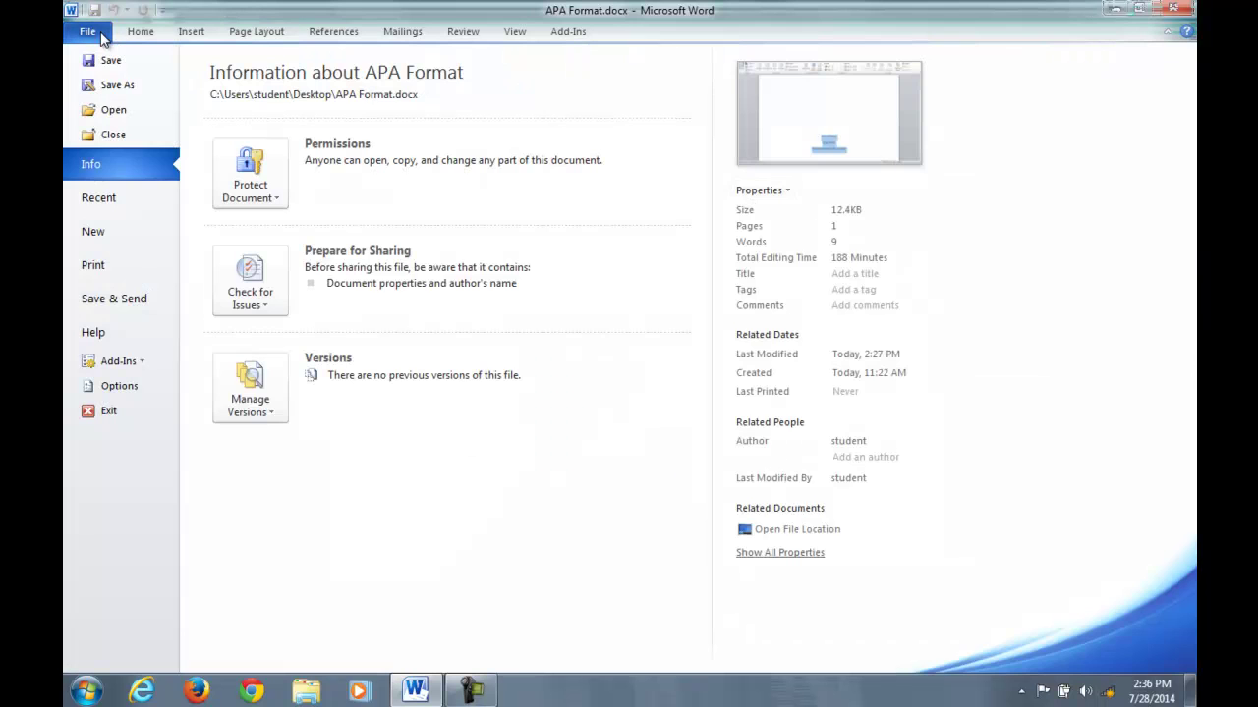
{"action": "left_click", "coordinate": [143, 265]}
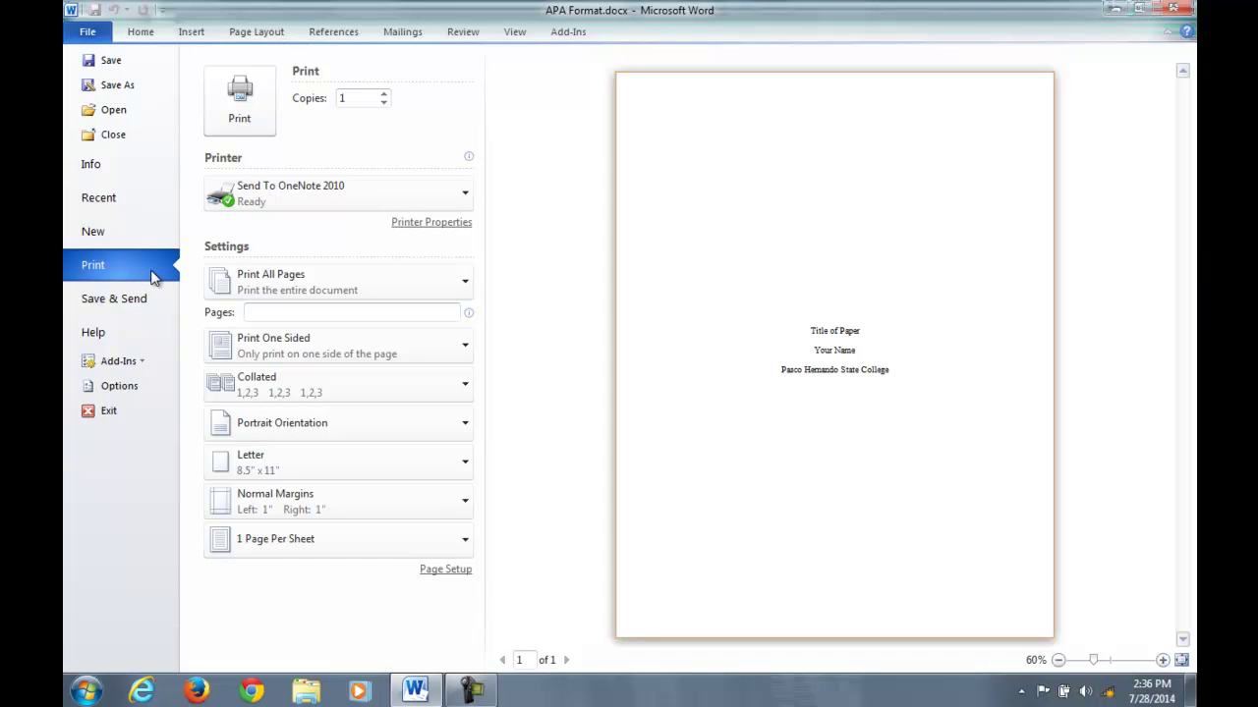
{"action": "left_click", "coordinate": [140, 31]}
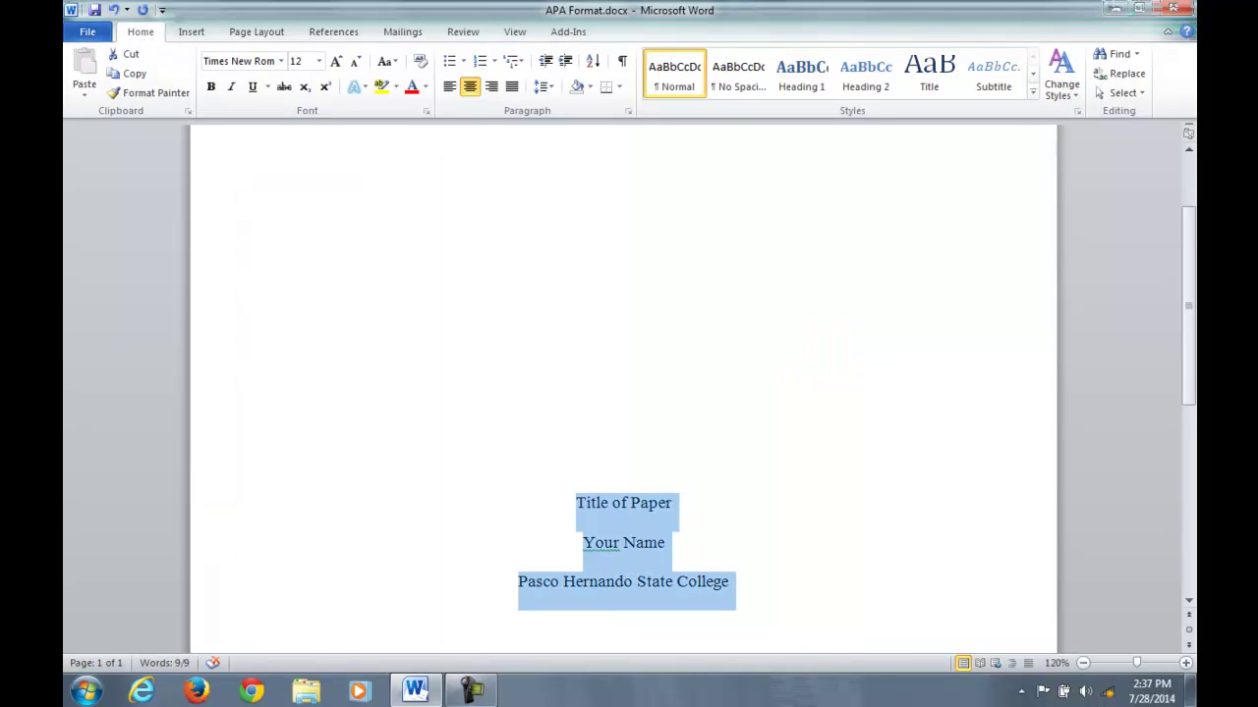
{"action": "left_click", "coordinate": [739, 588]}
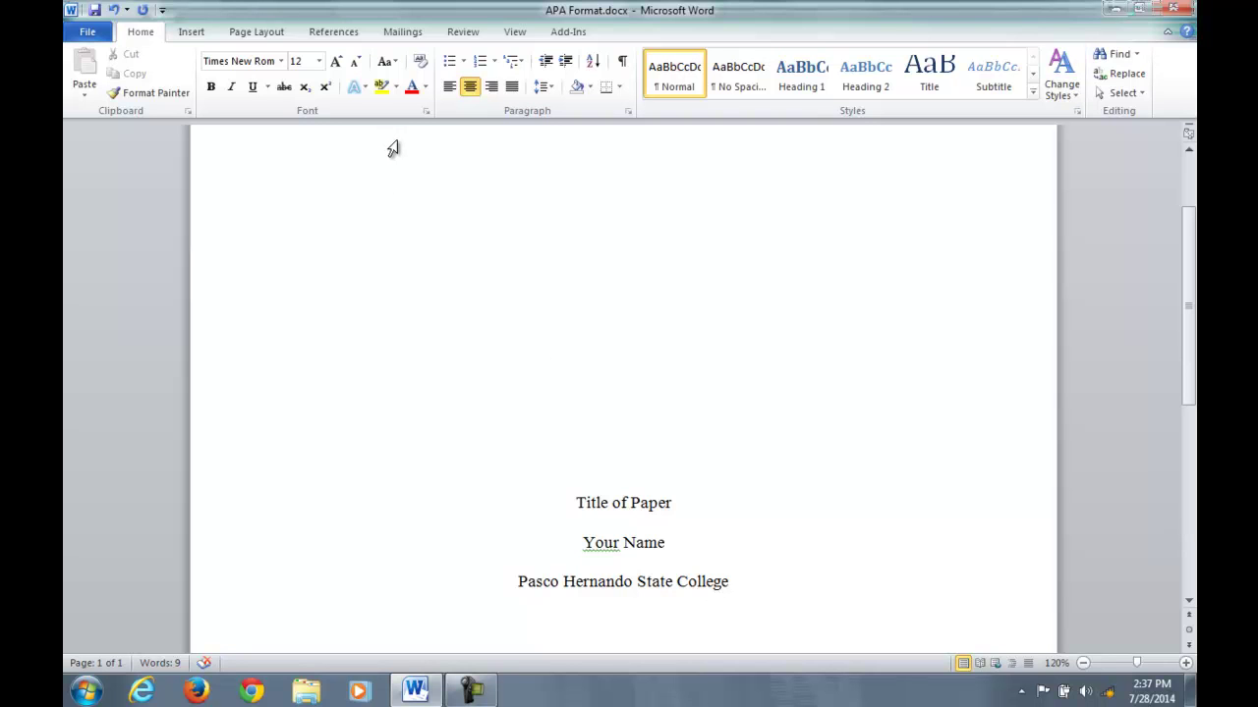
Insert a Next Page section break after the college line
{"action": "left_click", "coordinate": [236, 37]}
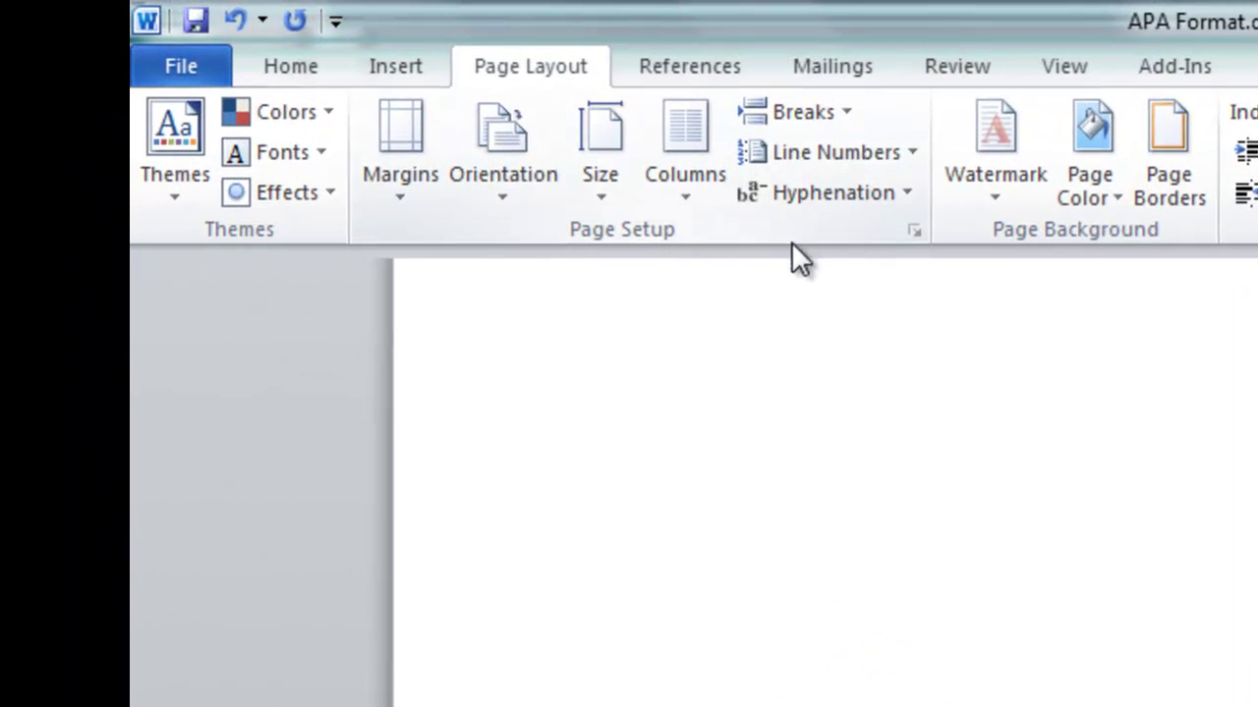
{"action": "left_click", "coordinate": [841, 110]}
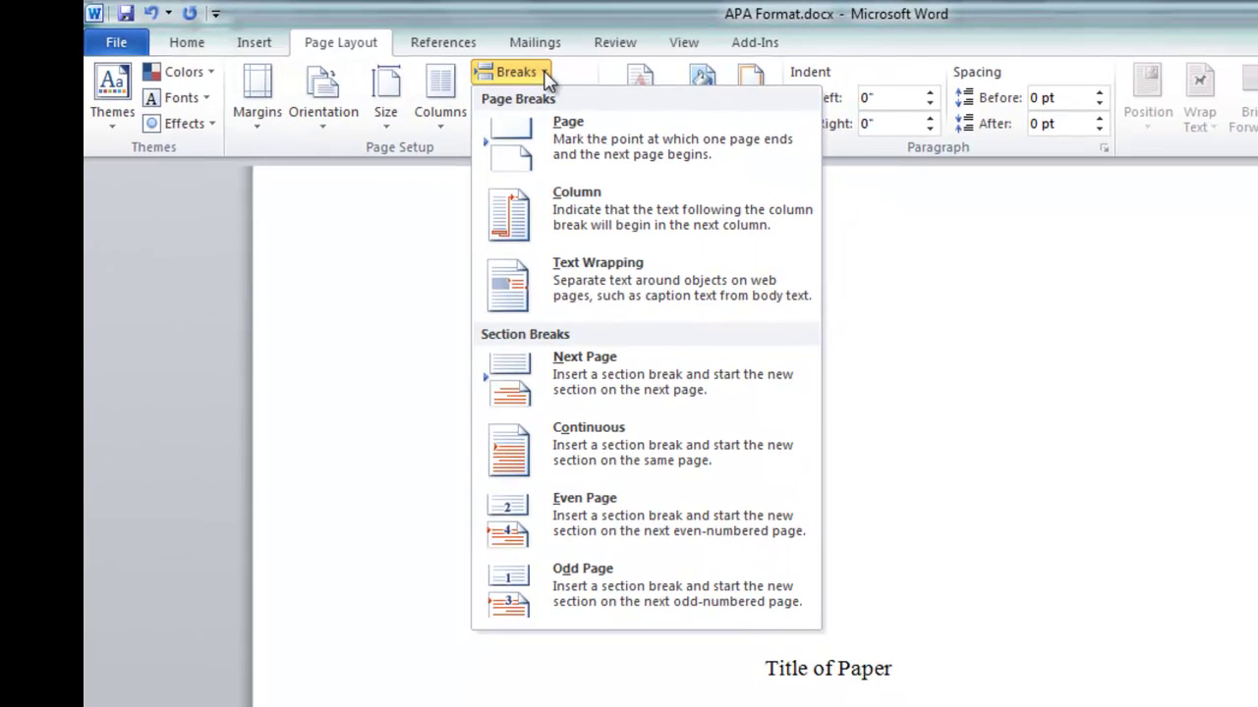
{"action": "left_click", "coordinate": [596, 372]}
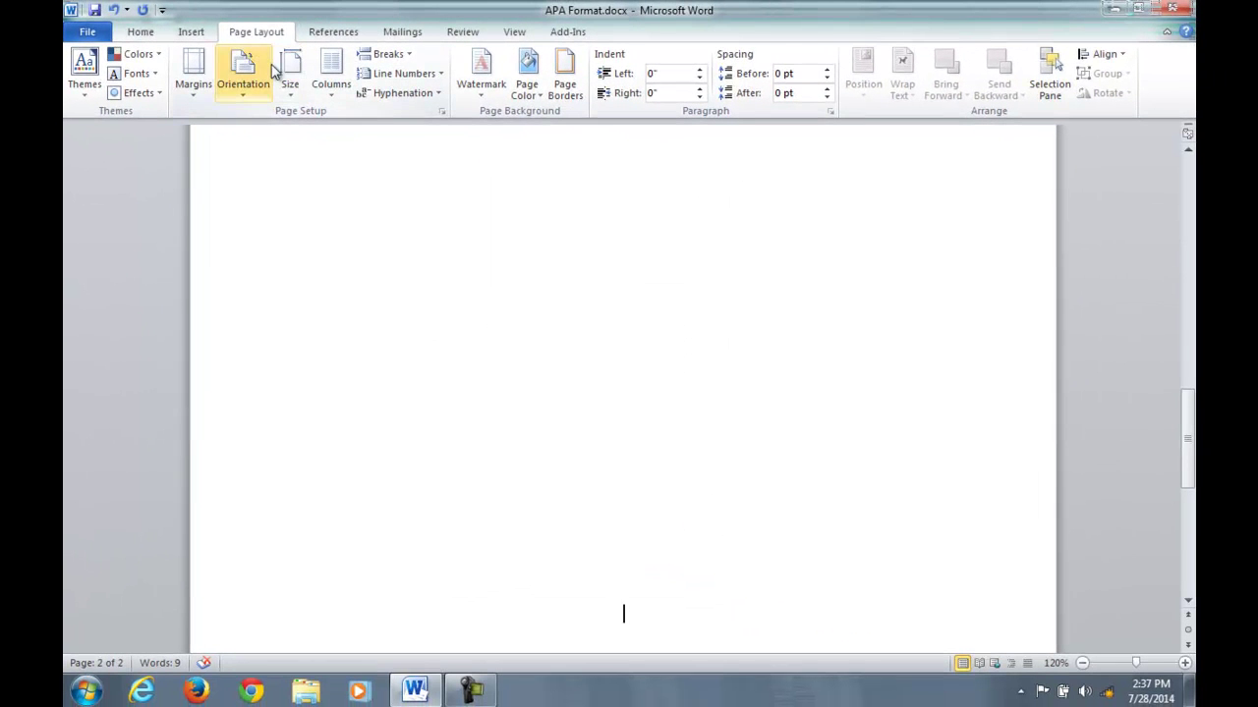
Give the new section Top vertical alignment and left-align its text
{"action": "left_click", "coordinate": [441, 111]}
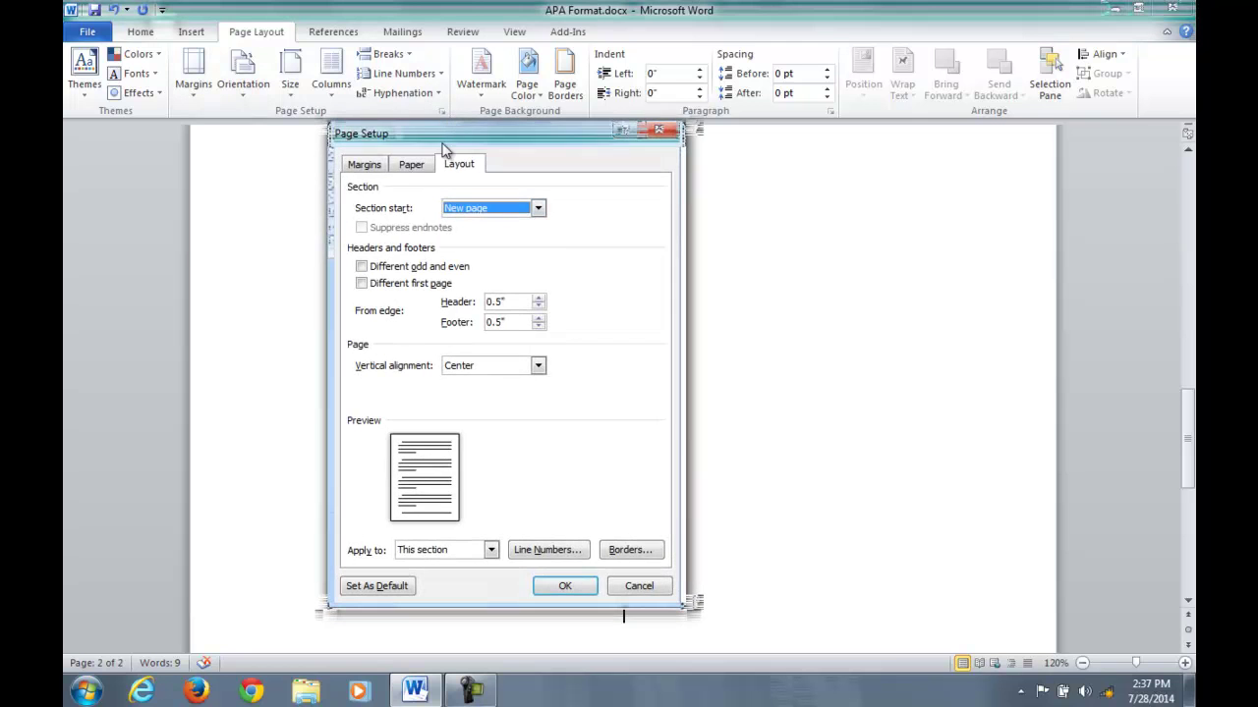
{"action": "left_click", "coordinate": [538, 367]}
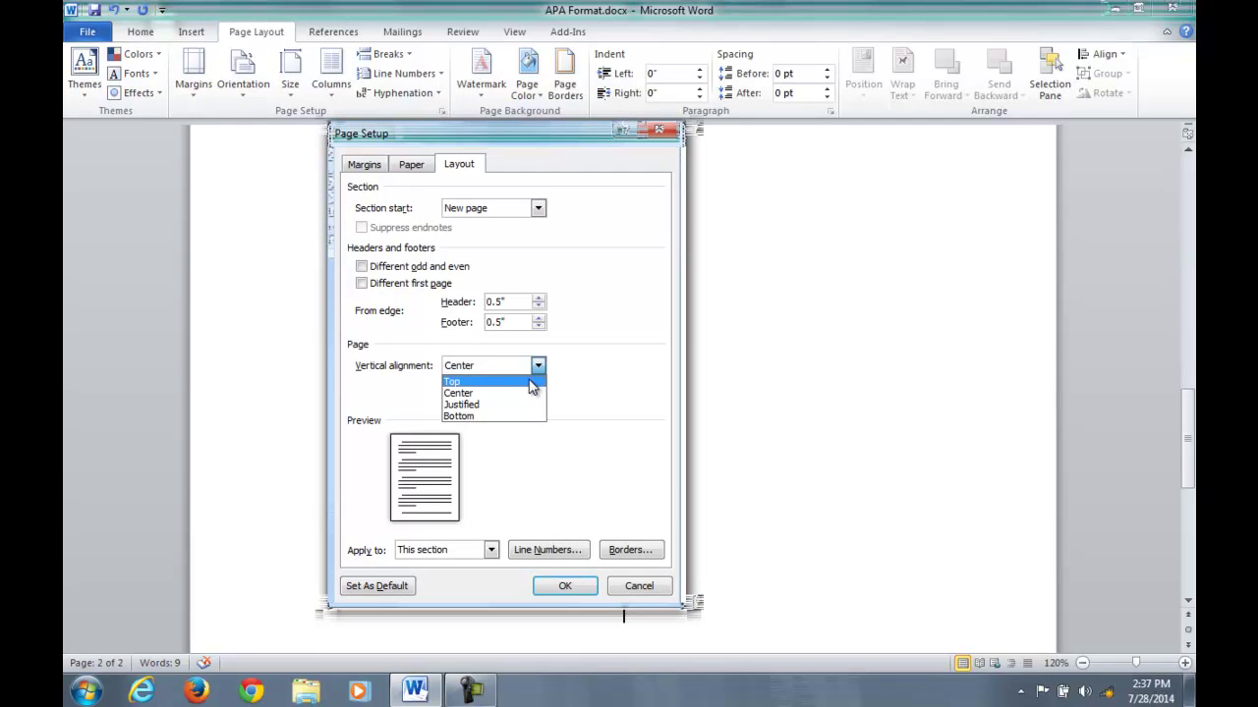
{"action": "left_click", "coordinate": [532, 382]}
{"action": "left_click", "coordinate": [565, 589]}
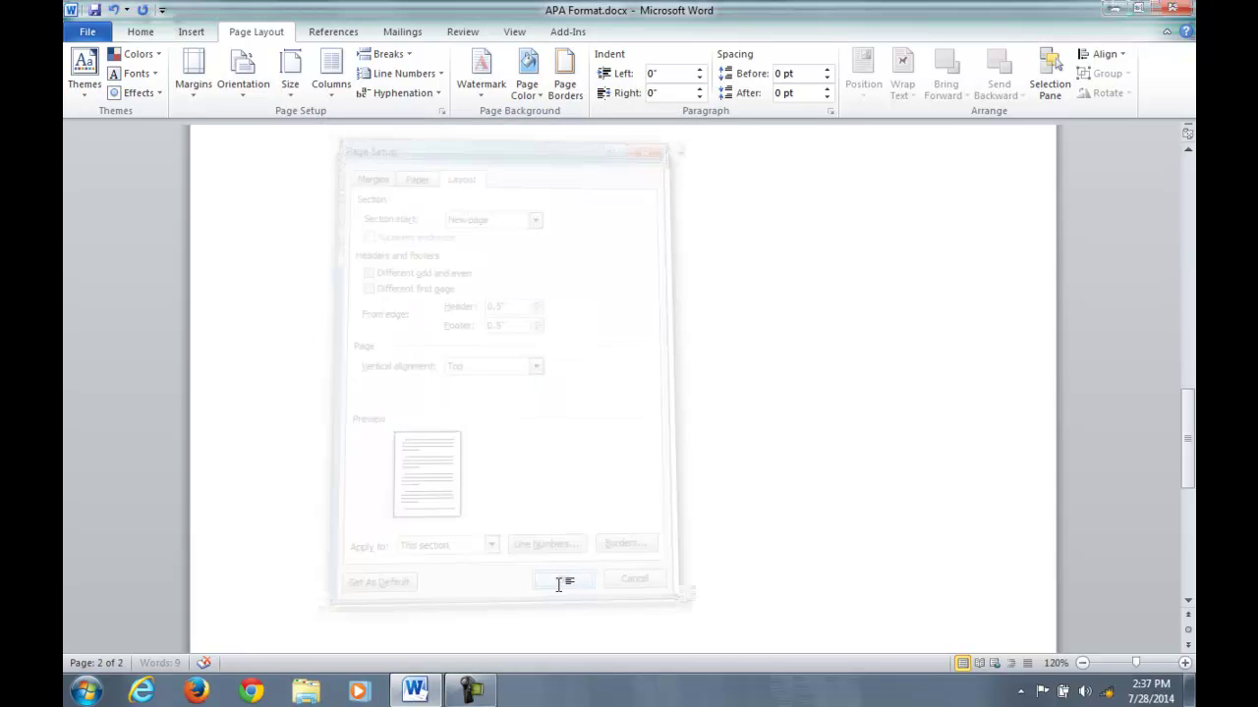
{"action": "left_click", "coordinate": [141, 32]}
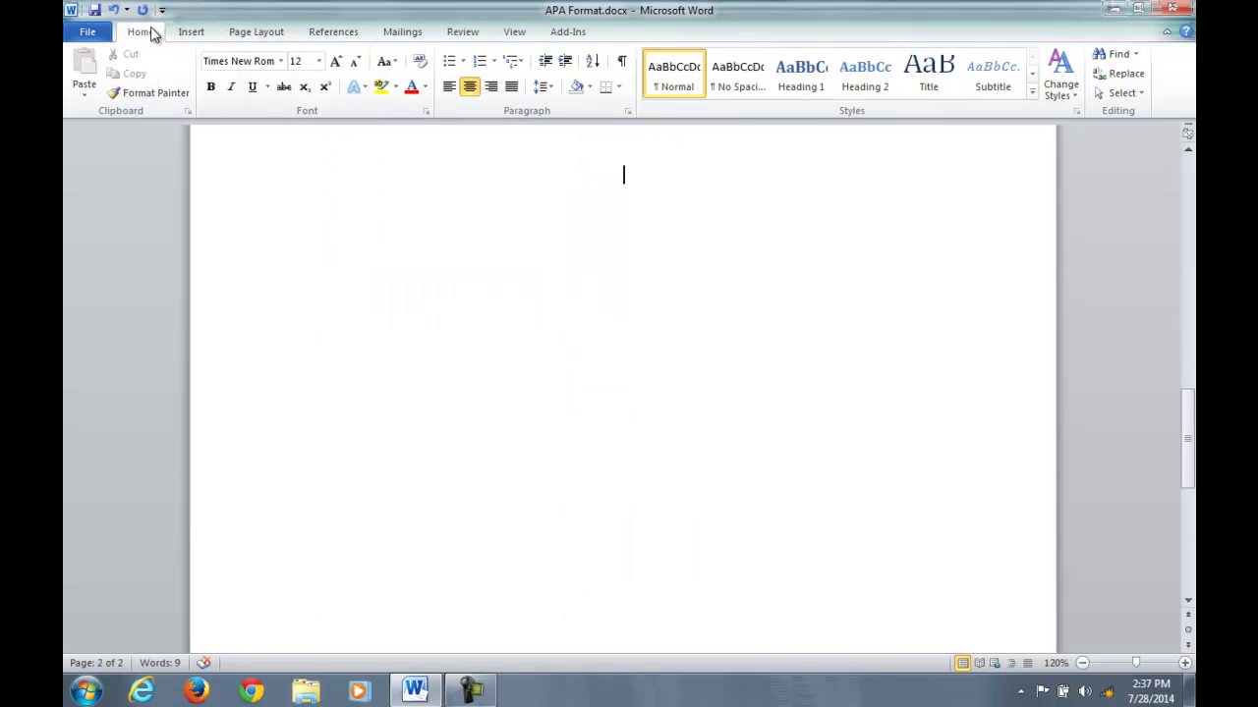
{"action": "left_click", "coordinate": [449, 87]}
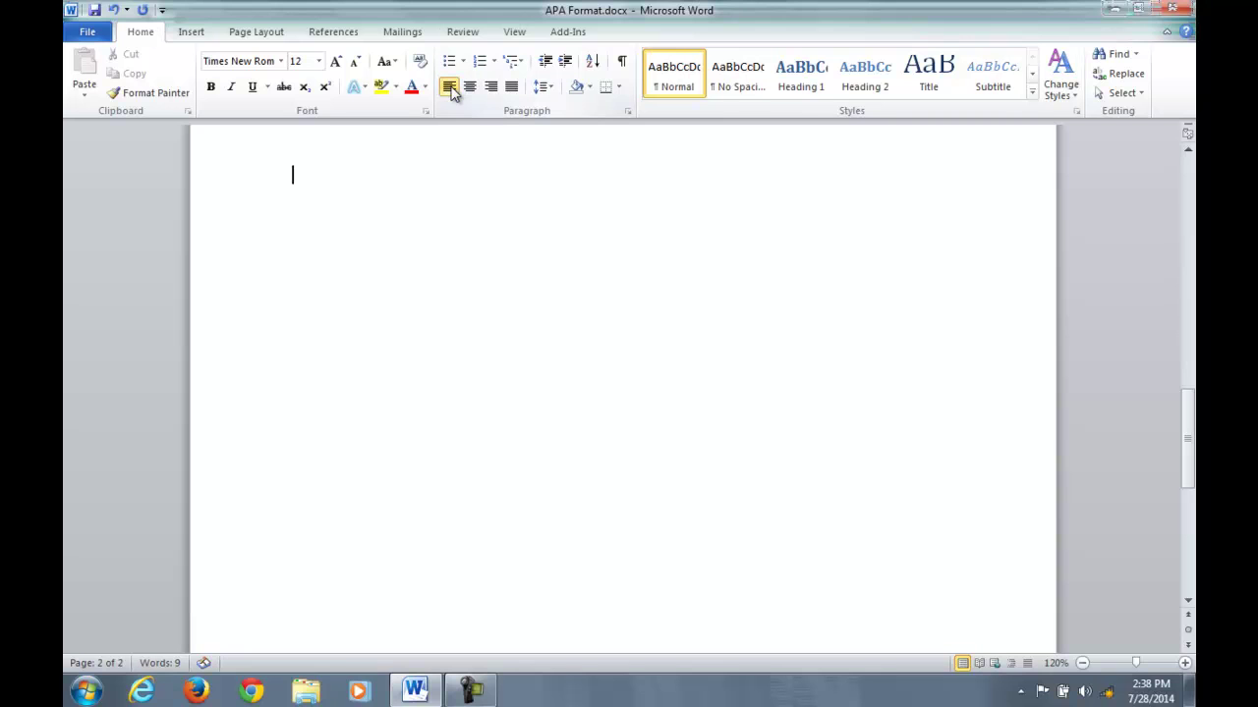